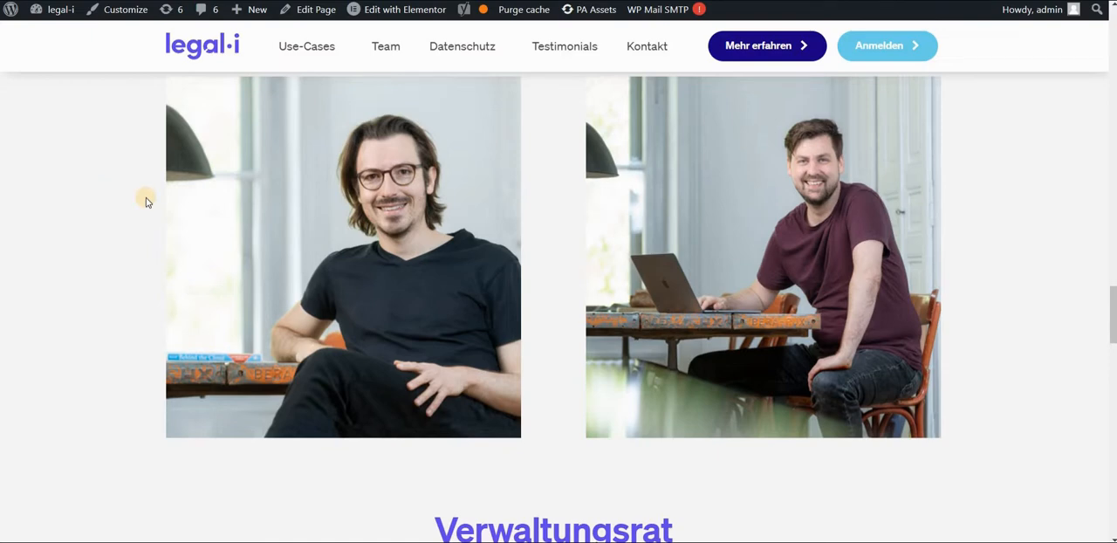
Reveal the contact icons on the first team member's photo and open the e-mail link.
mouse_move(307, 207)
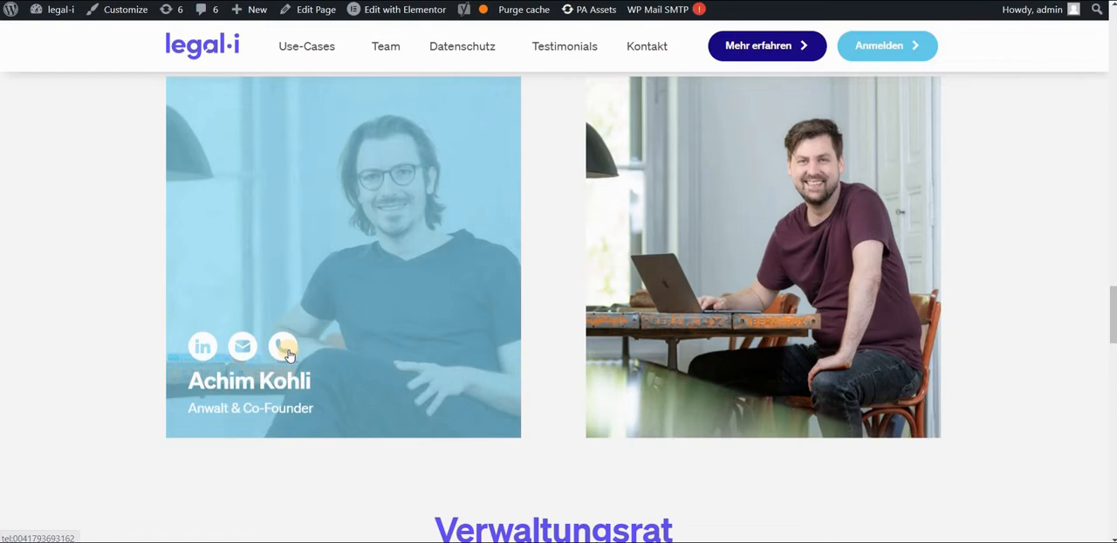
click(244, 357)
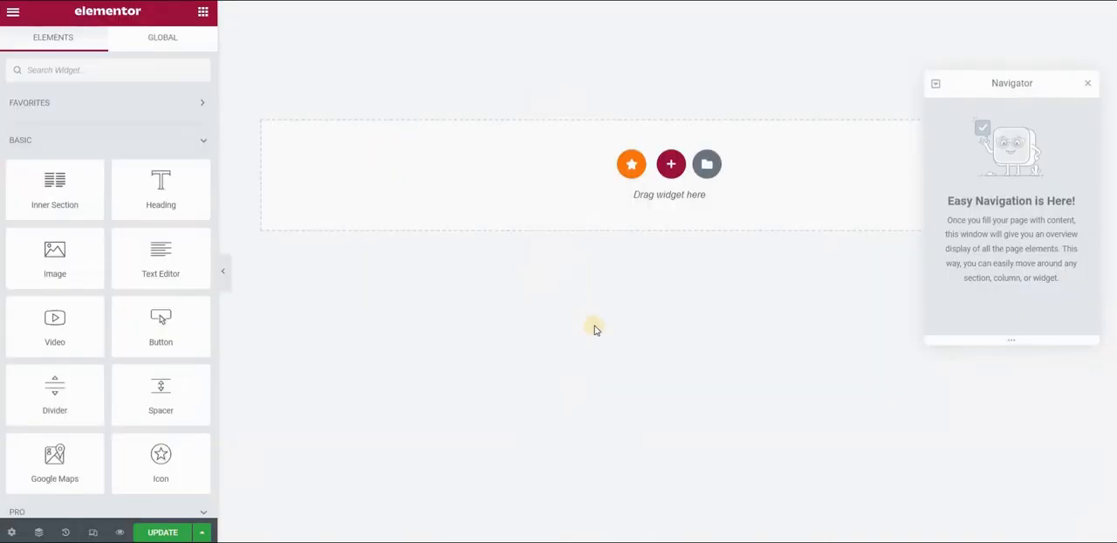
Add an Icon List widget to the empty page and remove its third list item.
click(98, 71)
text(icon list)
drag(70, 122, 302, 87)
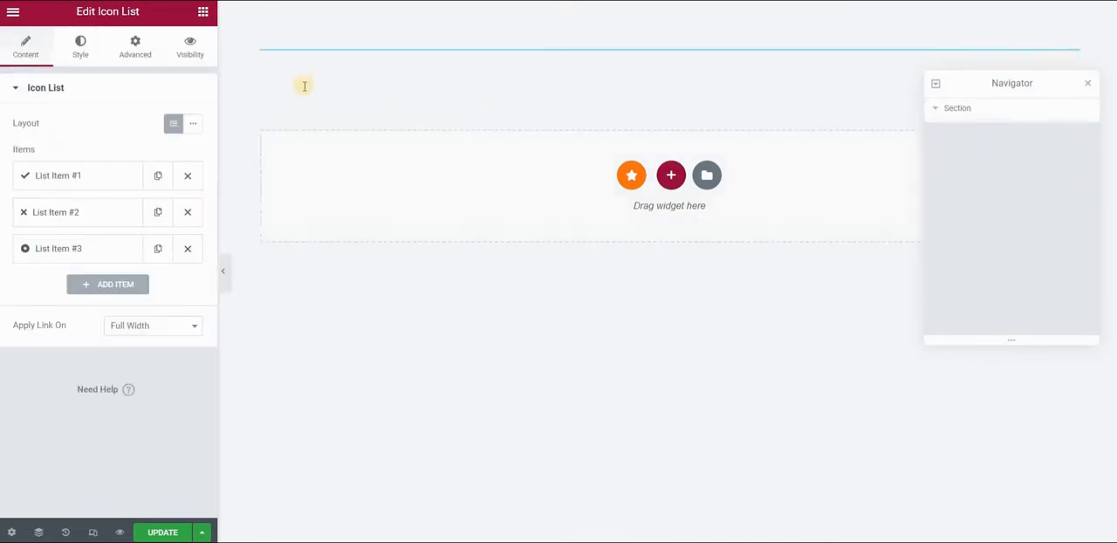
click(184, 249)
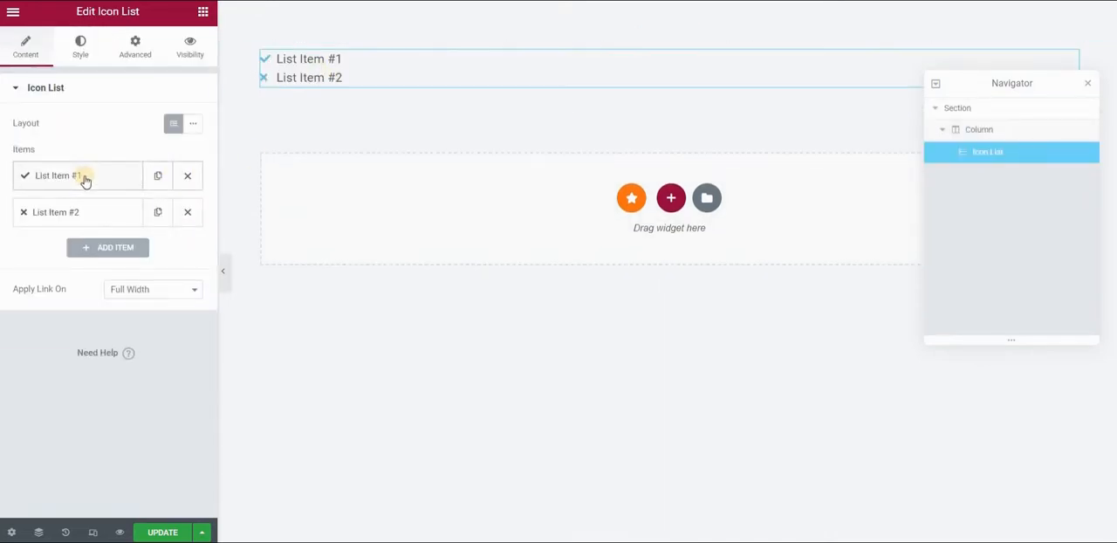
Clear the text of both remaining list items so only their icons are used.
click(84, 179)
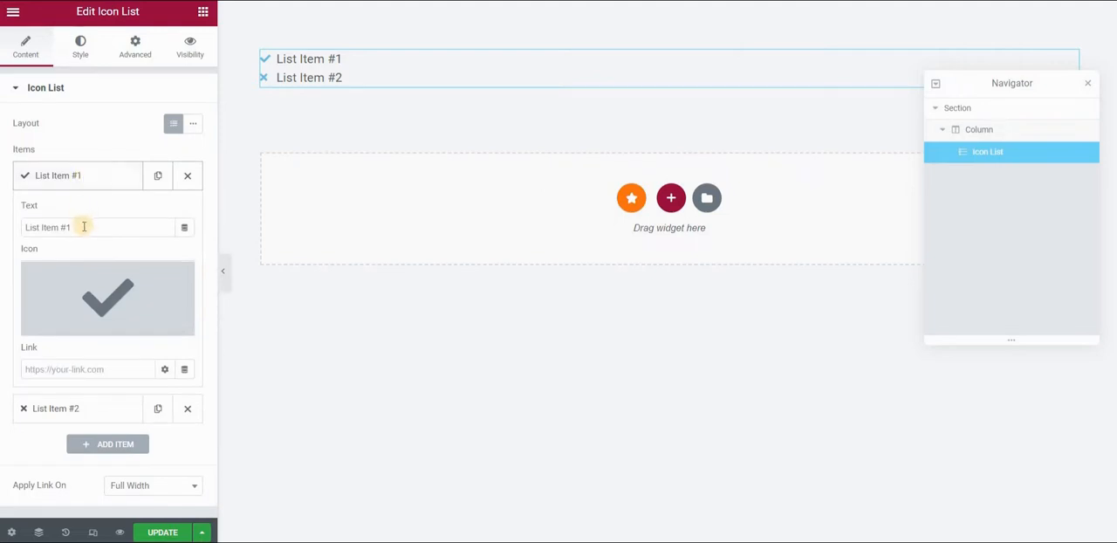
triple_click(84, 226)
key(BackSpace)
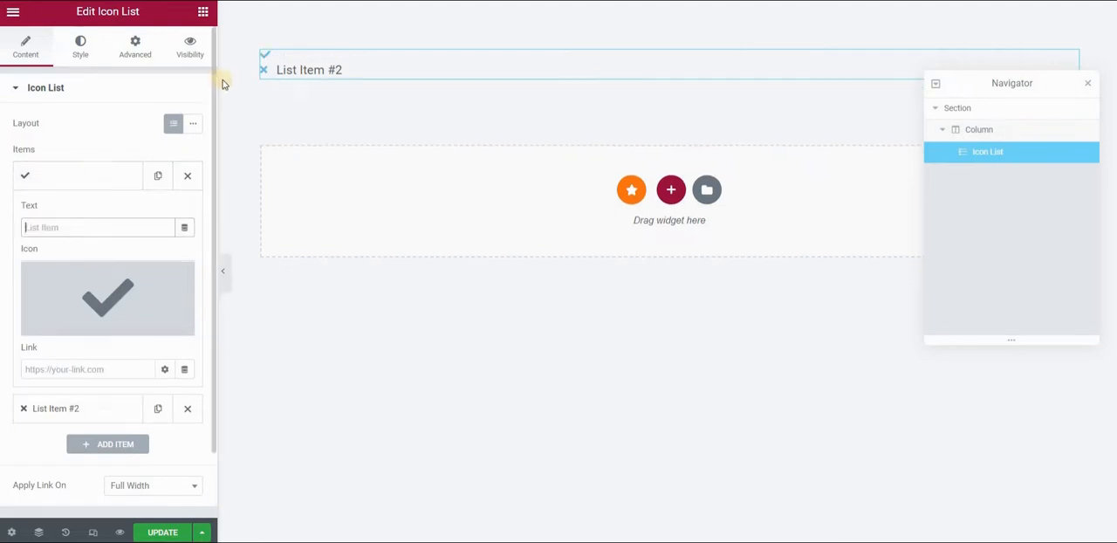
click(92, 181)
click(82, 212)
click(68, 264)
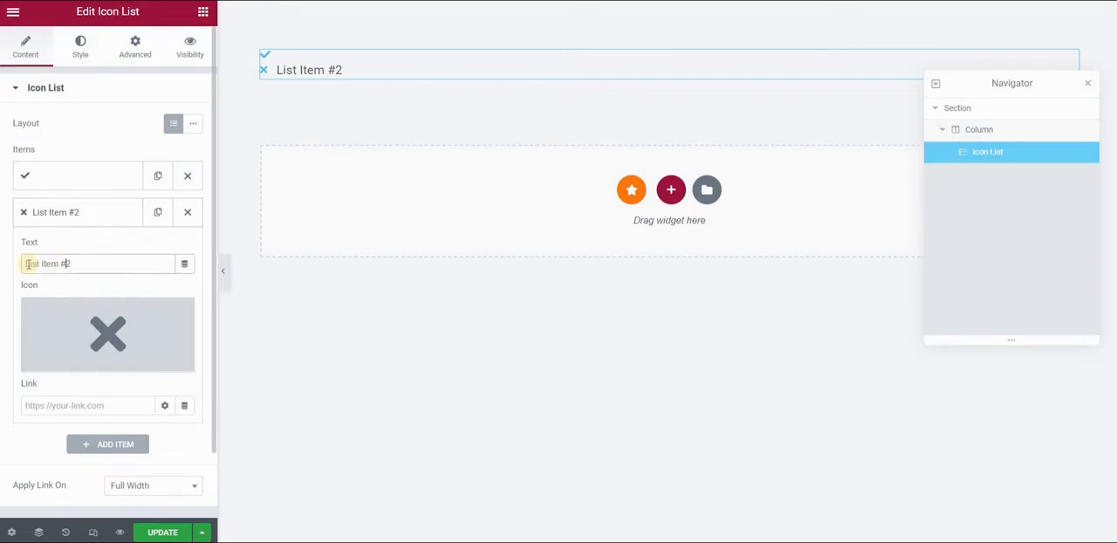
triple_click(28, 263)
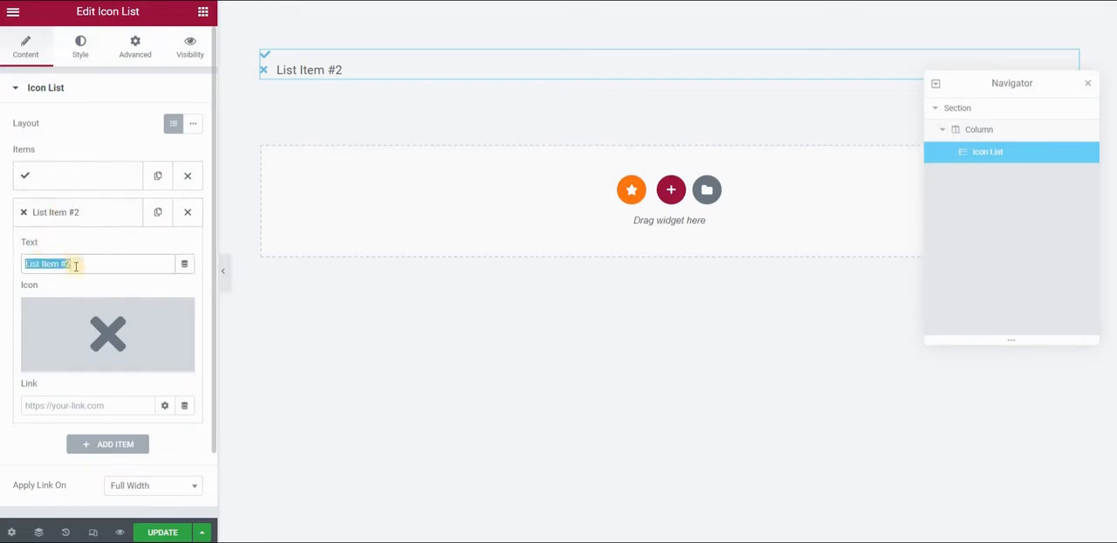
key(BackSpace)
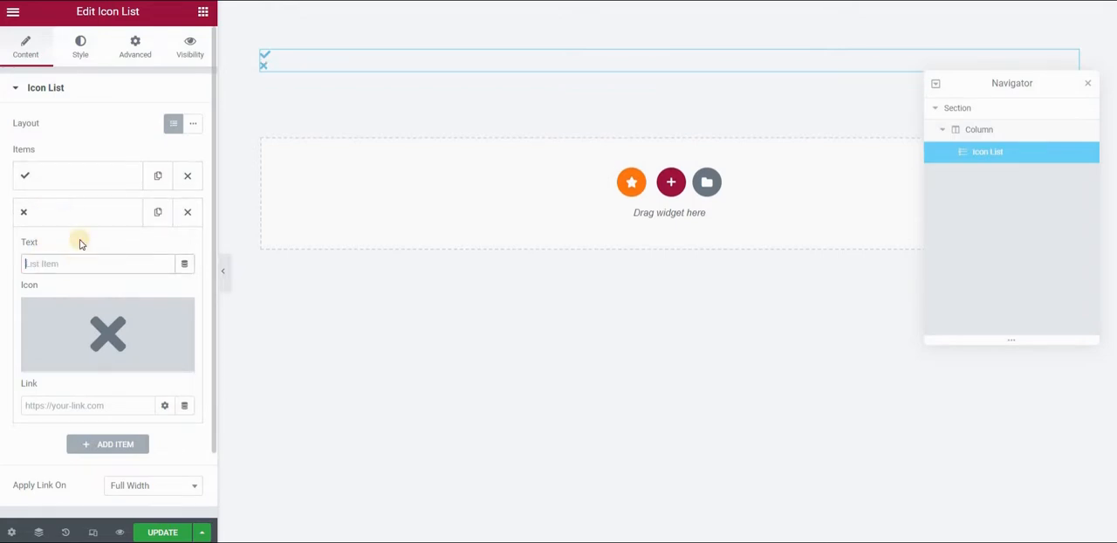
click(80, 216)
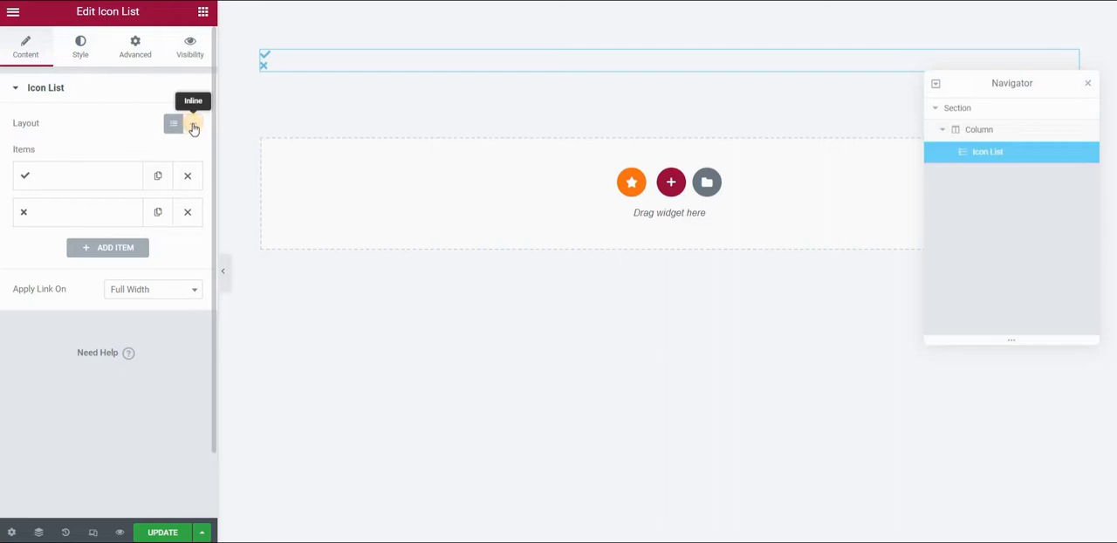
Set the icon list's layout to Inline.
click(194, 128)
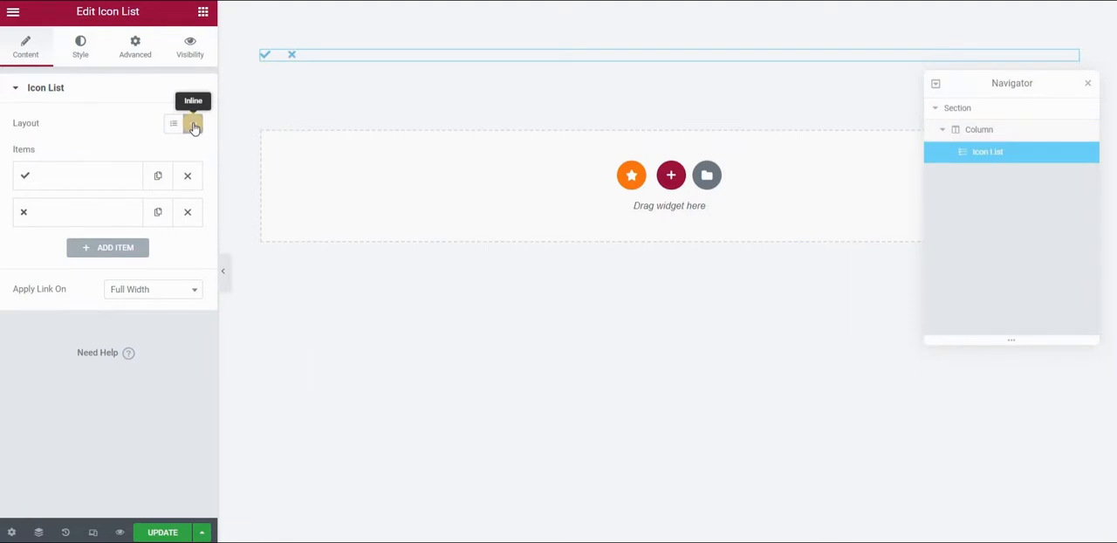
right_click(81, 54)
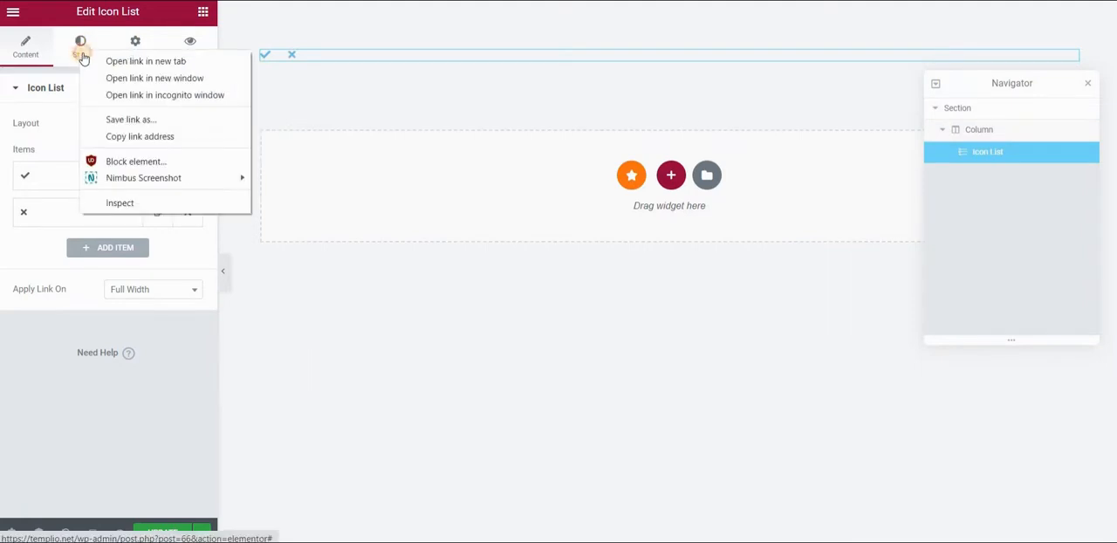
click(83, 54)
Reduce the spacing between the list items and style the icons in #000000 at size 29.
click(85, 46)
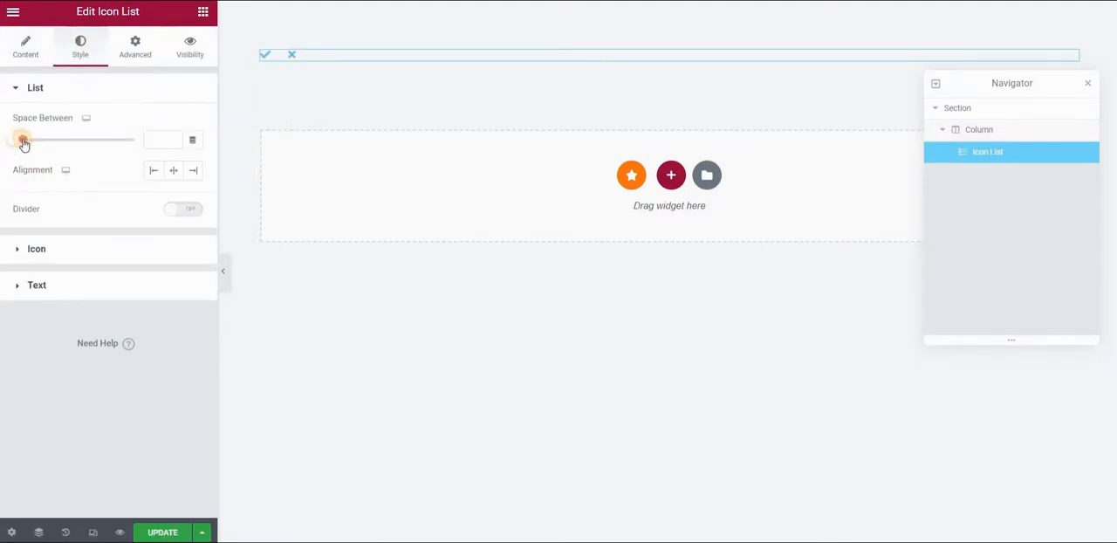
click(30, 249)
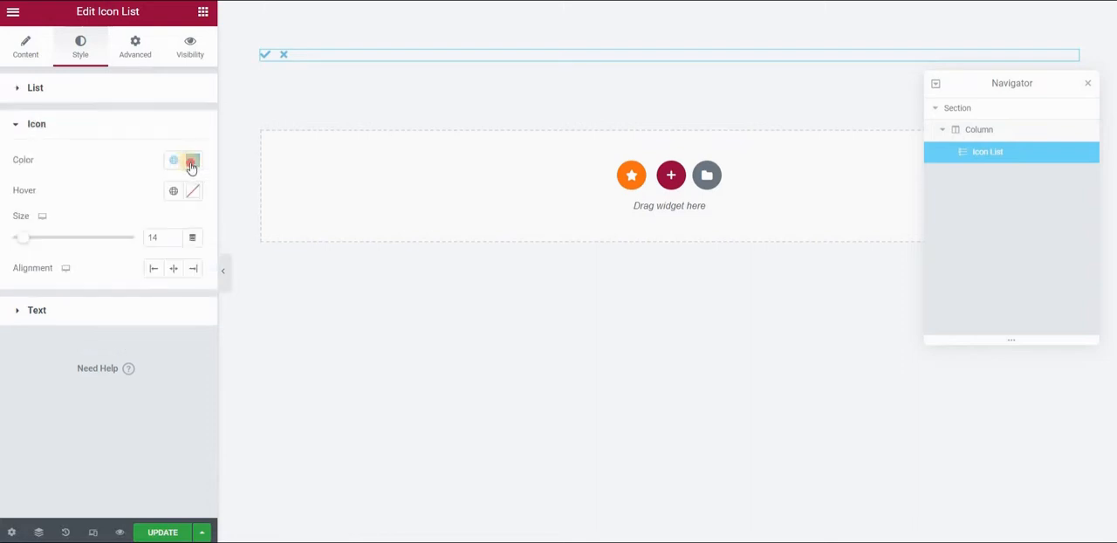
click(193, 161)
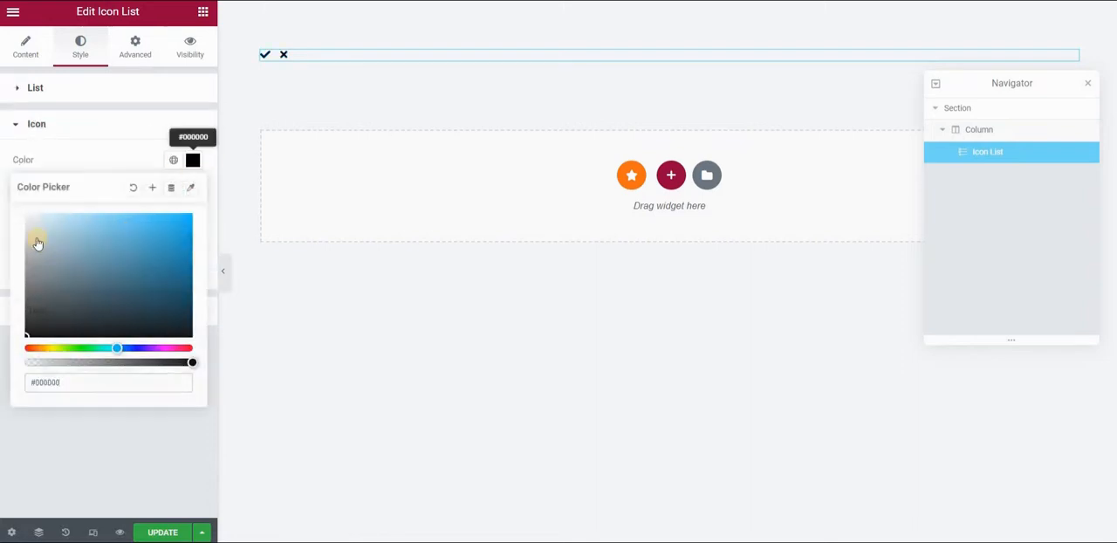
drag(31, 238, 45, 238)
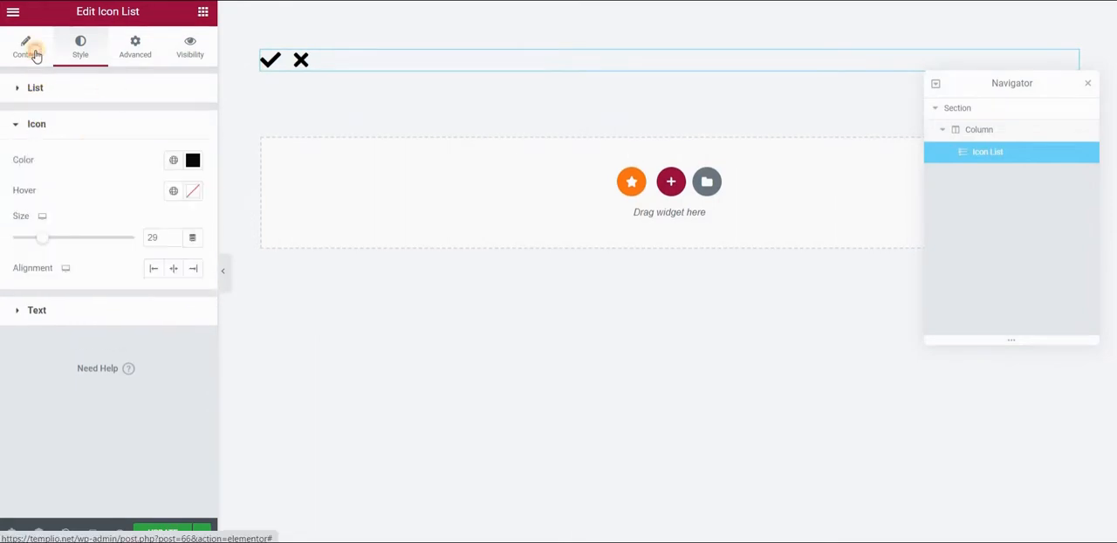
Replace the first list item's check icon with the solid Envelope icon from the icon library.
click(35, 55)
click(78, 180)
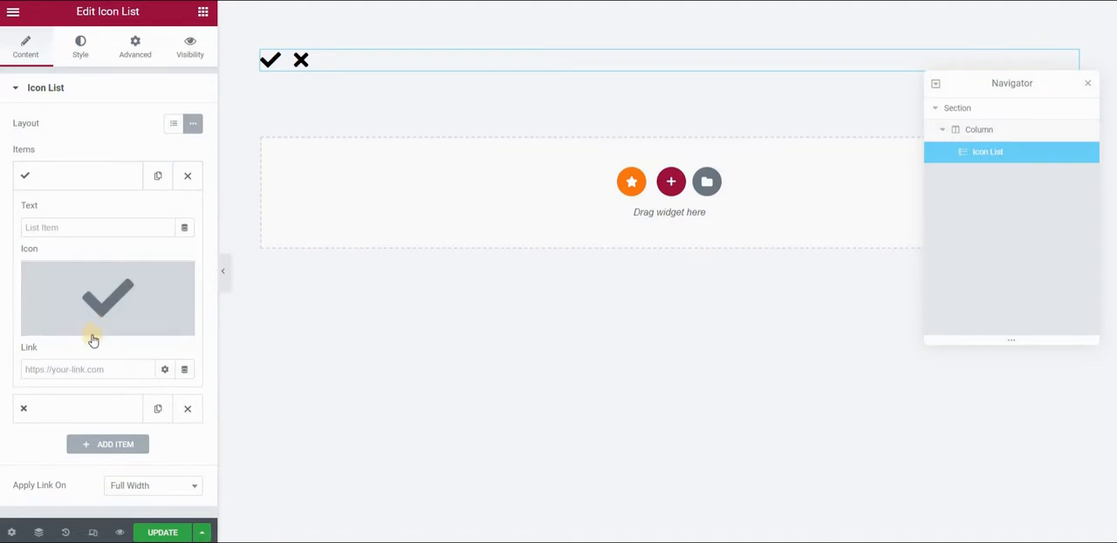
mouse_move(77, 335)
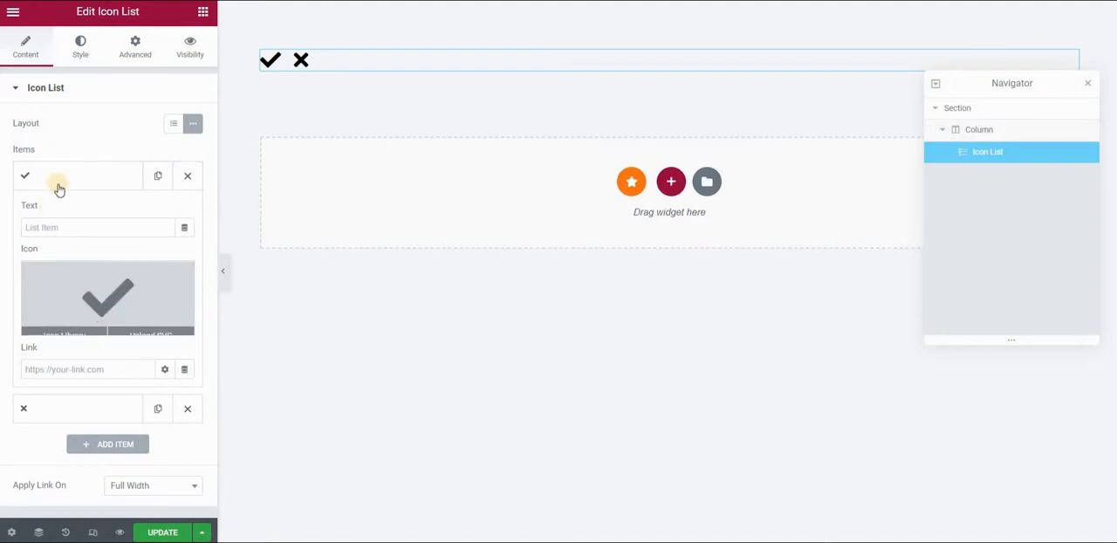
click(60, 329)
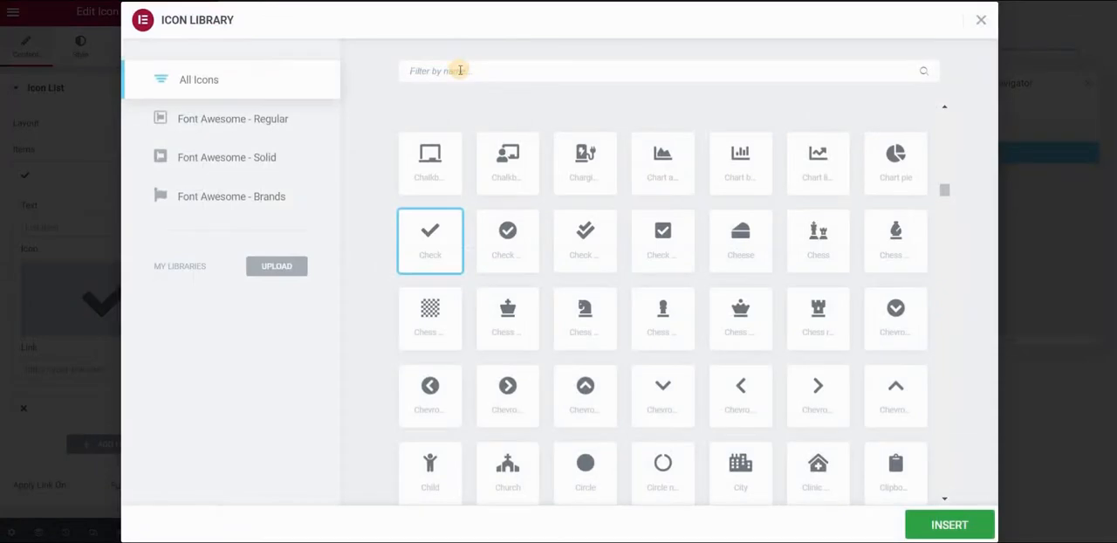
click(460, 70)
text(envelo)
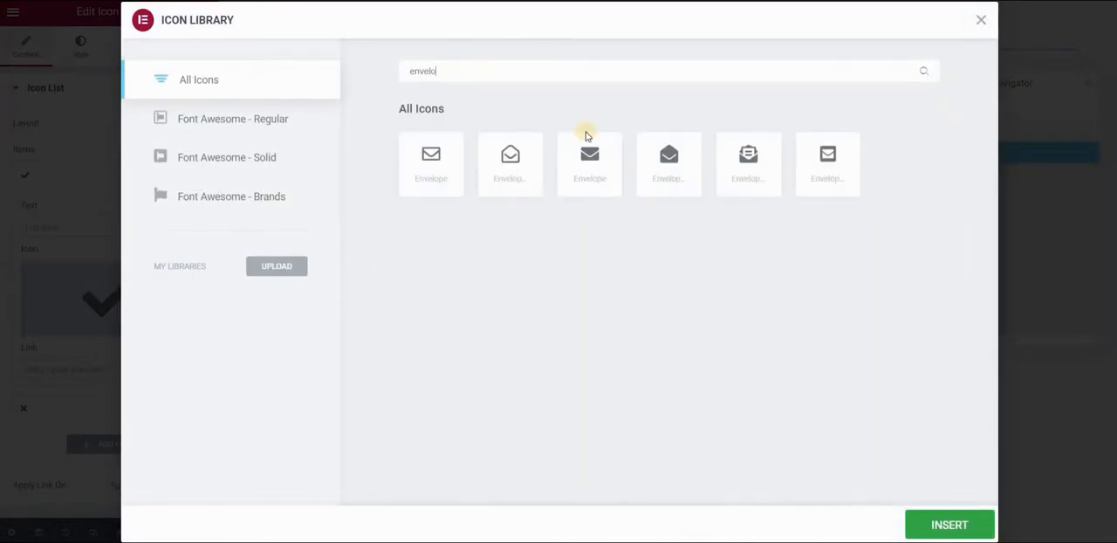
click(590, 164)
click(950, 525)
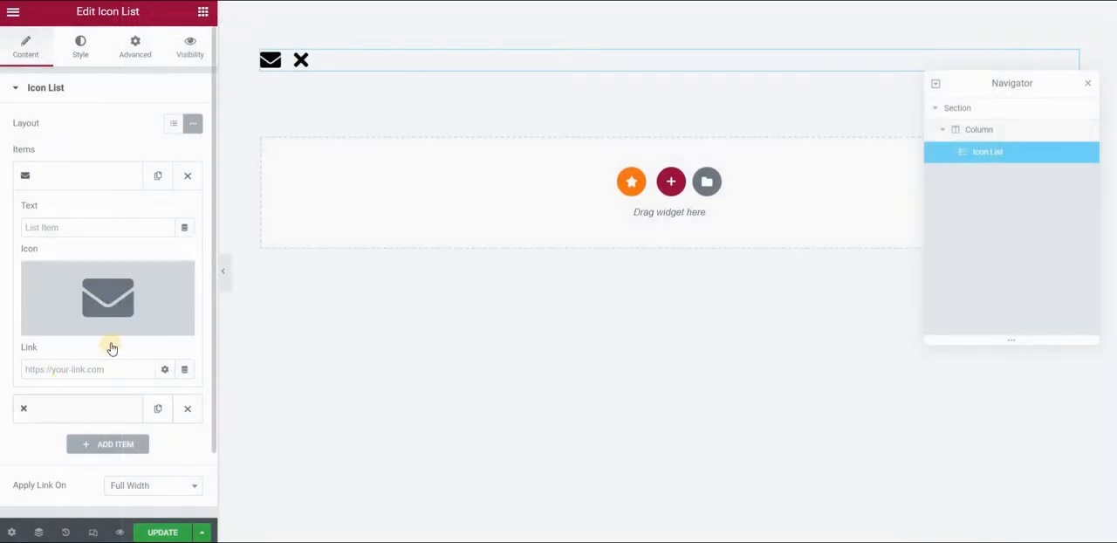
Replace the second list item's X icon with a Phone icon from the icon library.
click(63, 412)
scroll(70, 323, down, 1)
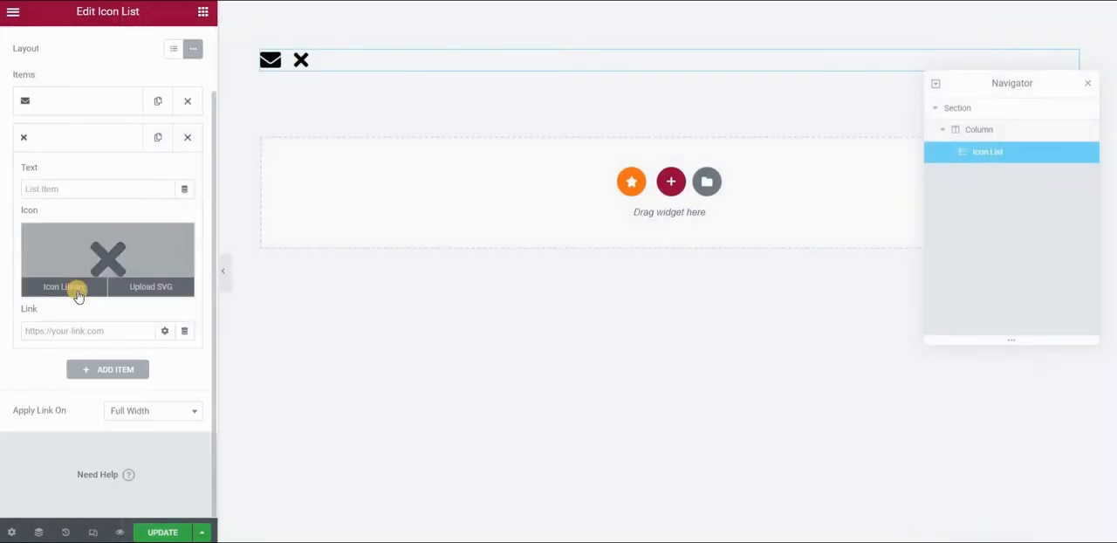
click(93, 288)
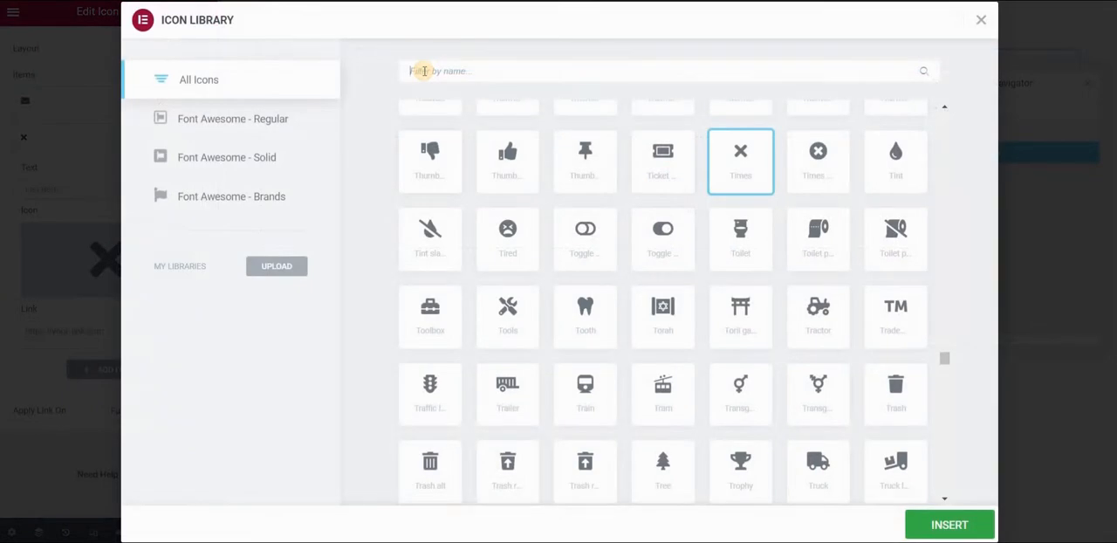
click(425, 70)
text(phone)
click(432, 243)
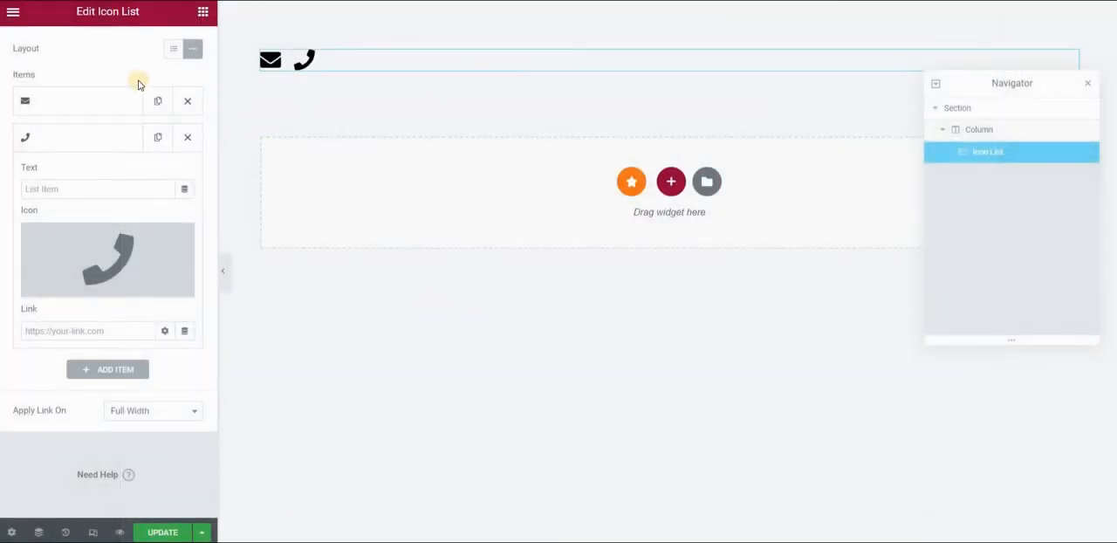
Give the envelope item's link the dynamic Contact URL tag and set its type to Email.
click(94, 109)
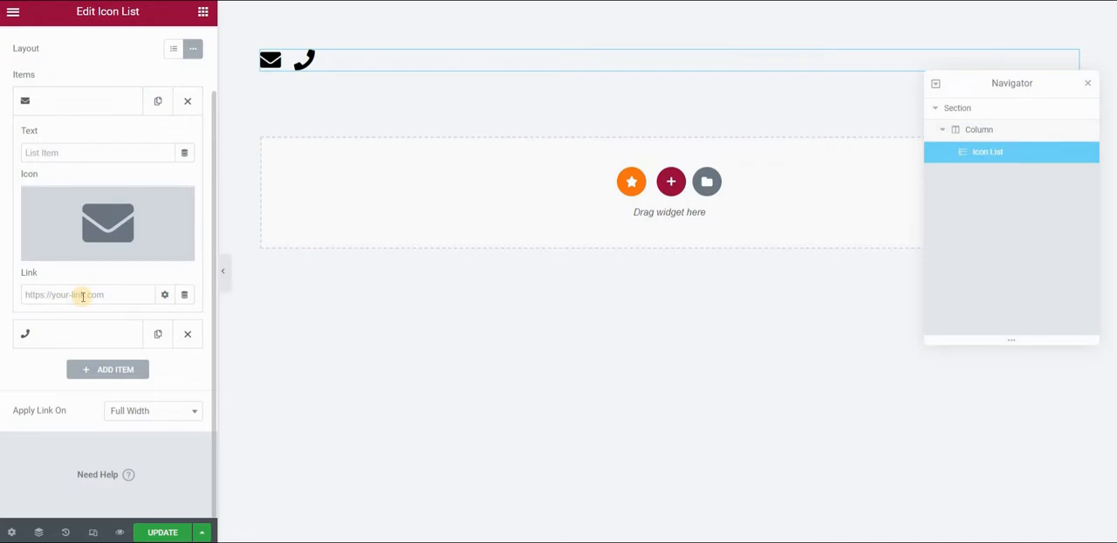
click(185, 298)
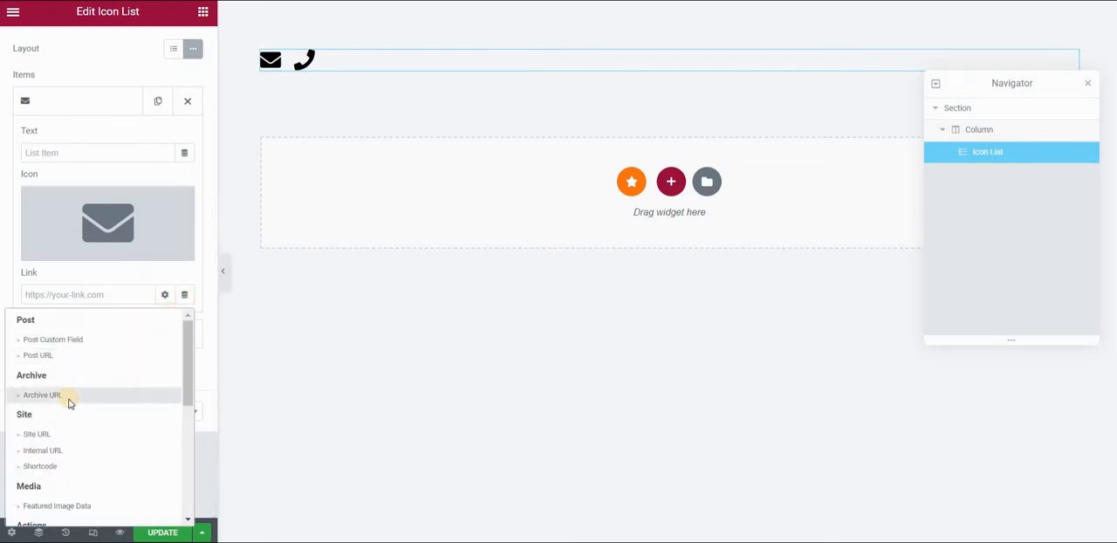
scroll(52, 391, down, 2)
scroll(46, 389, down, 1)
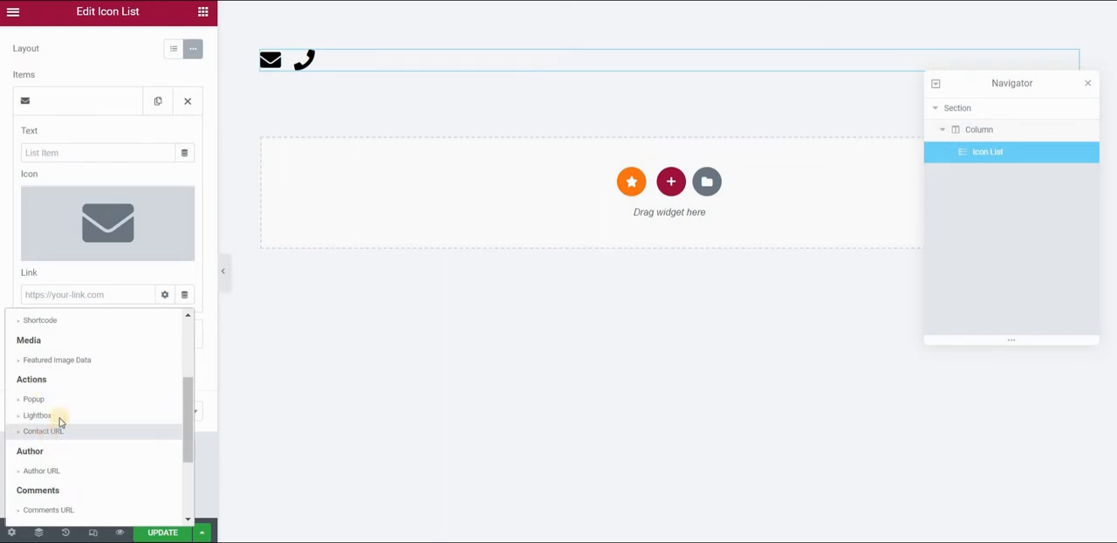
click(51, 427)
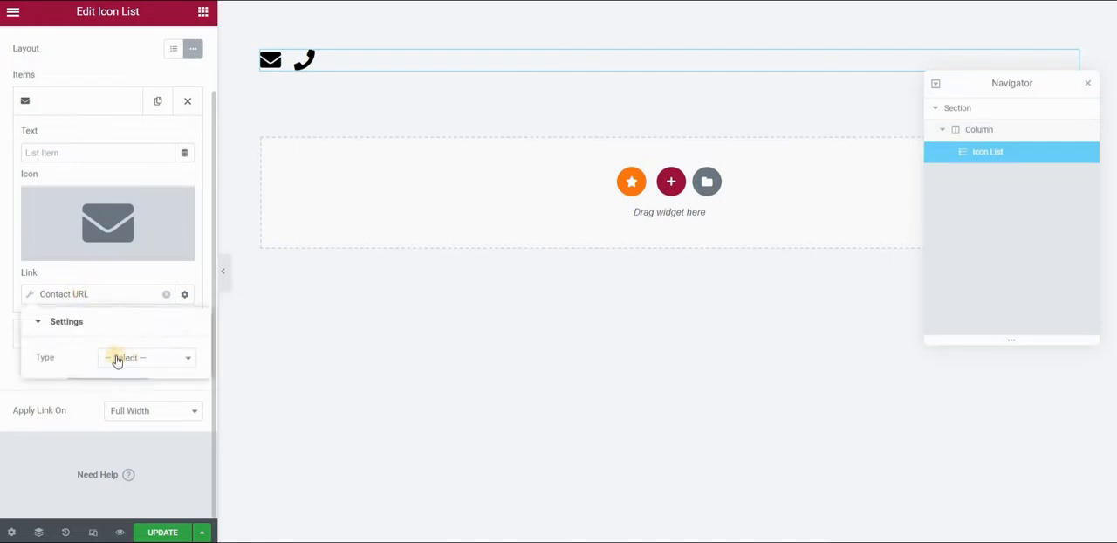
click(146, 360)
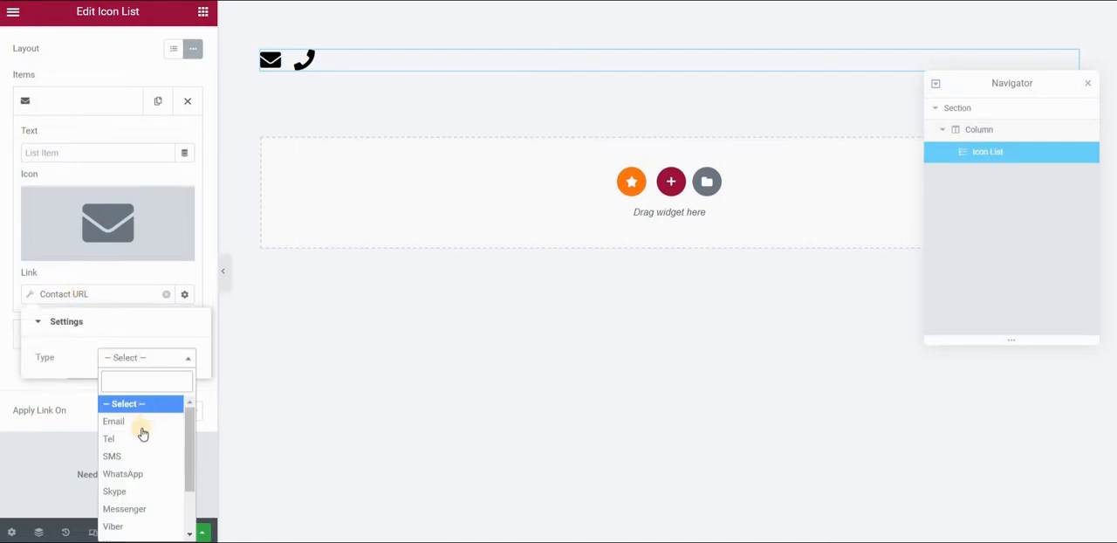
click(141, 423)
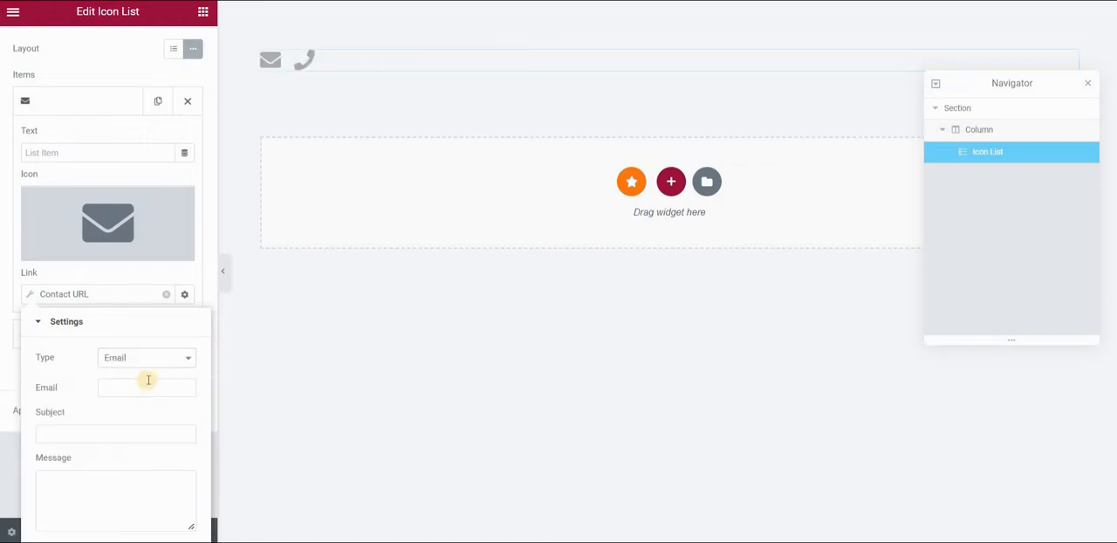
Enter the recipient's e-mail address for the envelope link, leaving the subject and message empty.
click(145, 385)
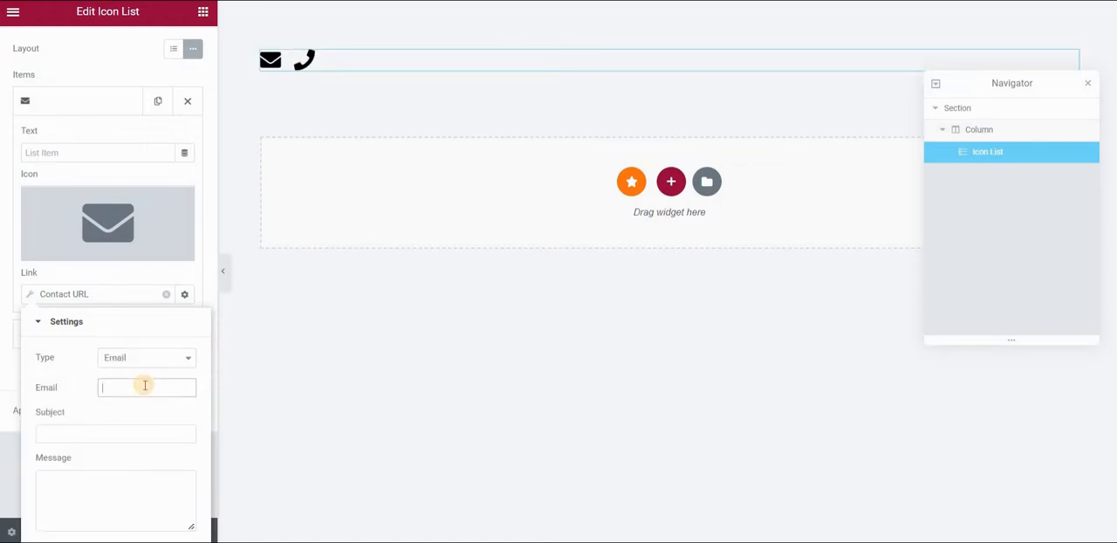
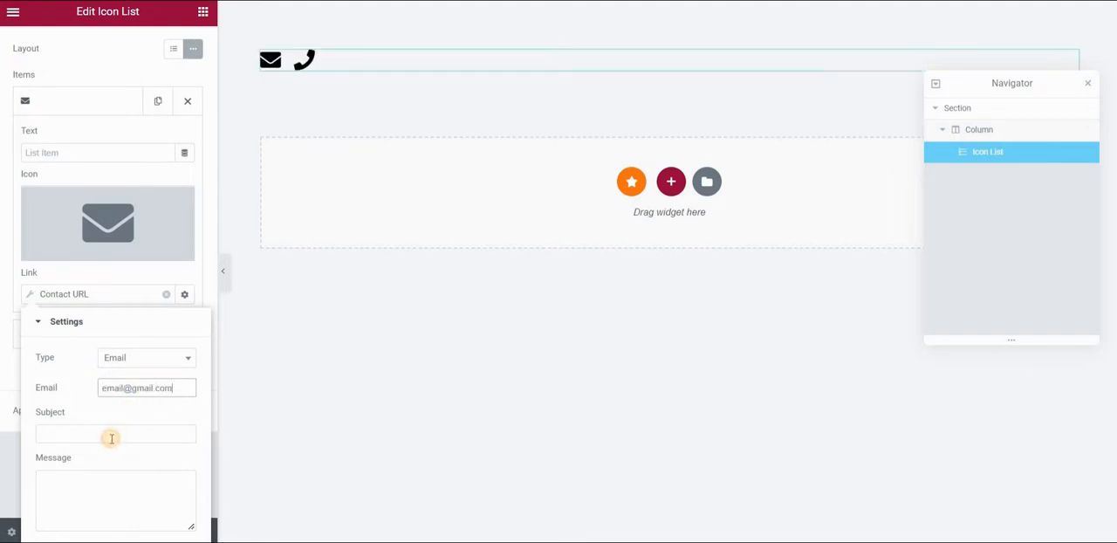
click(111, 439)
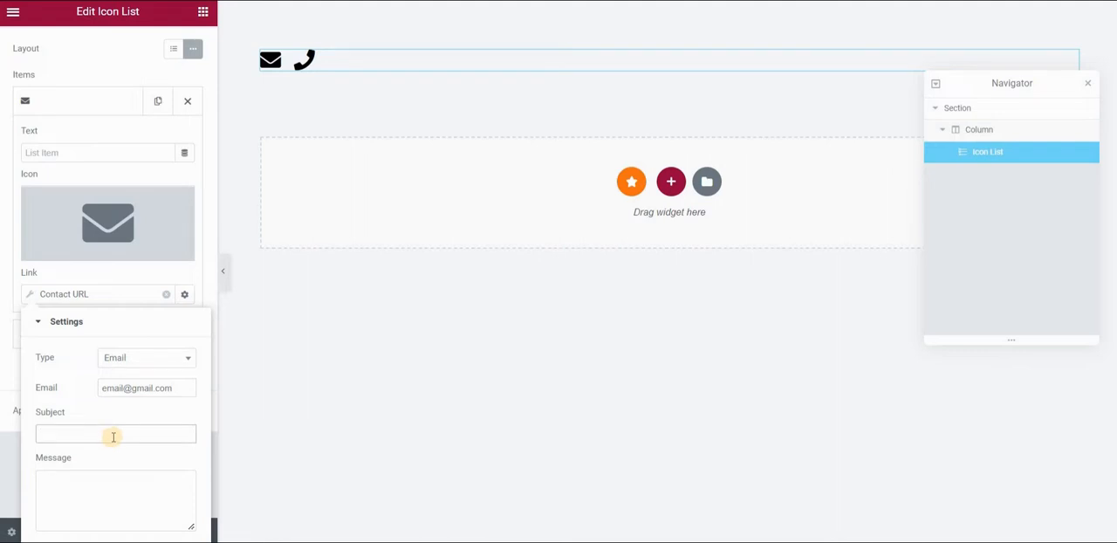
click(103, 491)
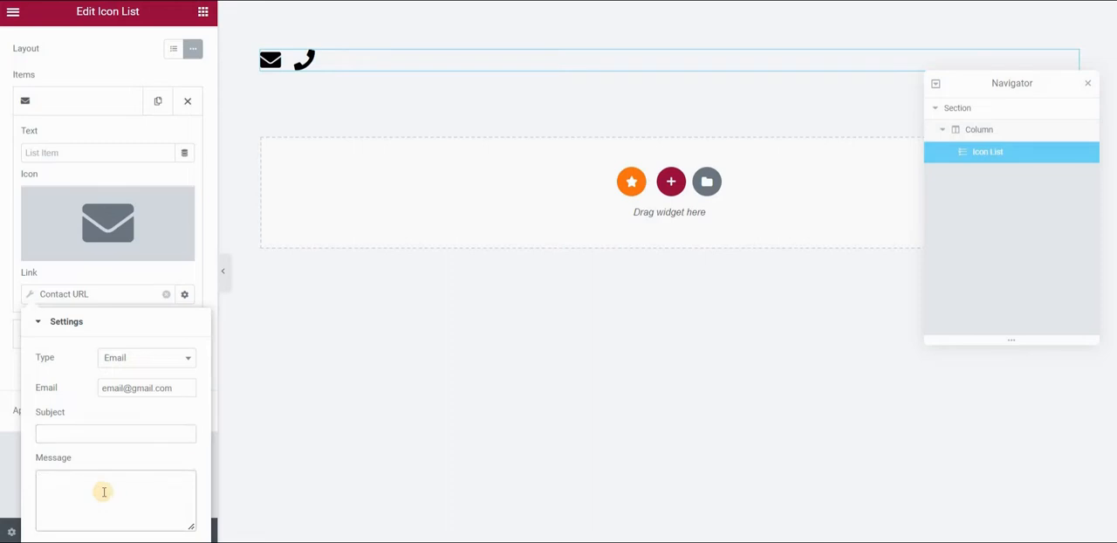
Set the envelope link's e-mail subject to "Interested in your services".
click(98, 428)
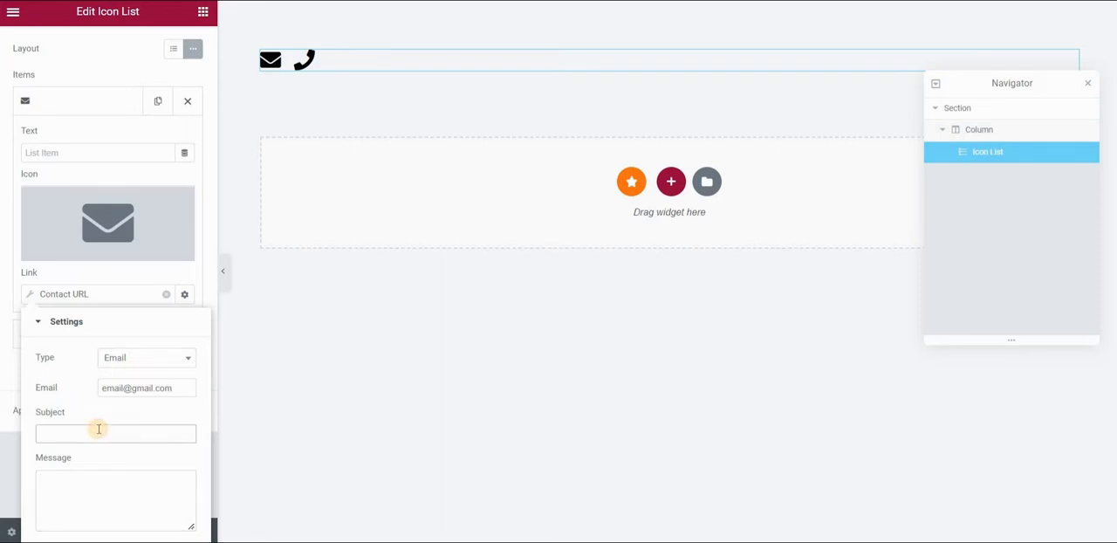
text(Interested)
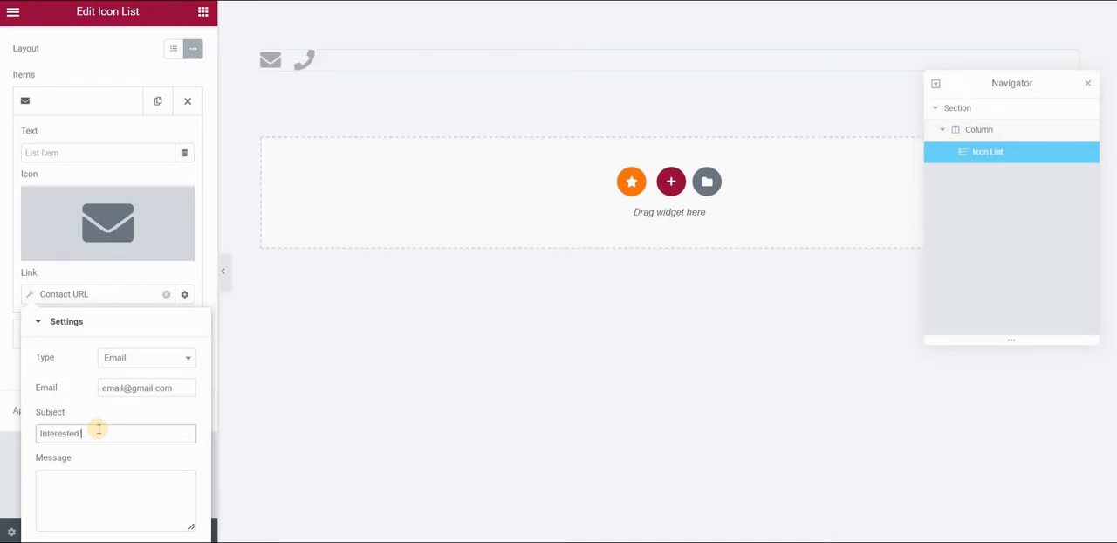
text( in your services)
key(Tab)
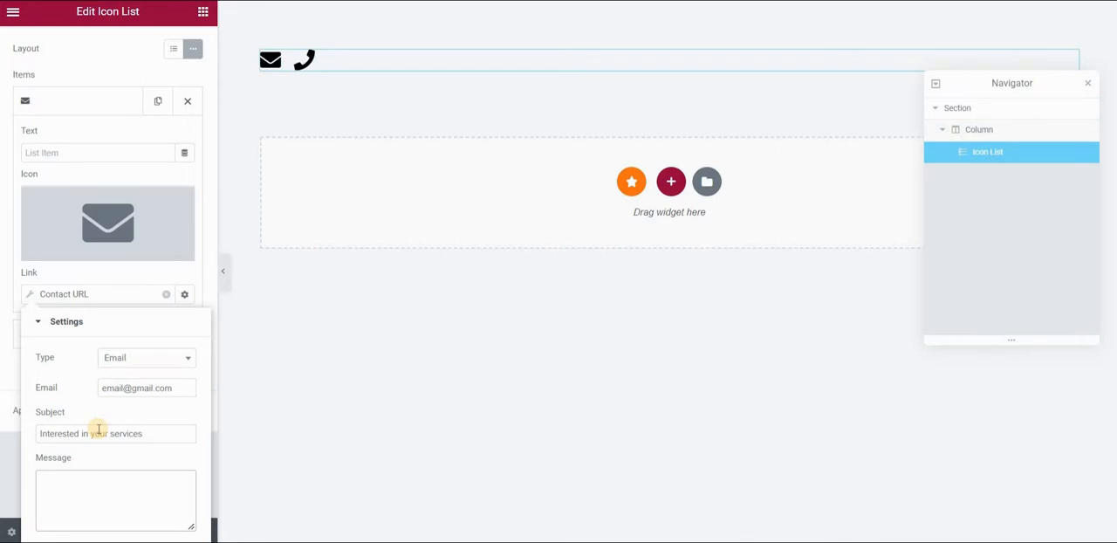
Enter "Hello! Let me know how we can connect." as the envelope link's message and close its link settings.
text(He)
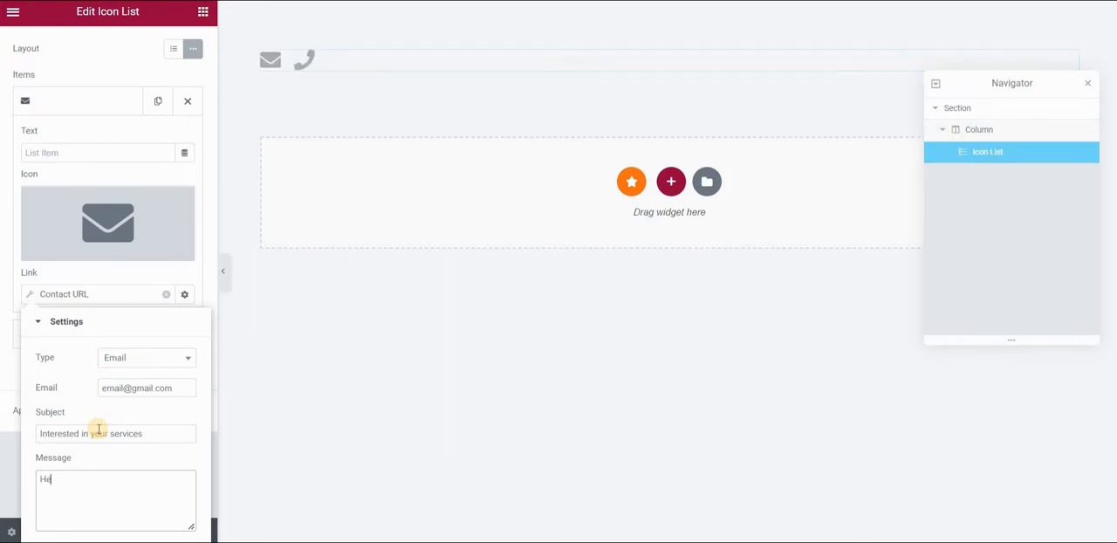
text(llo! Let me know how)
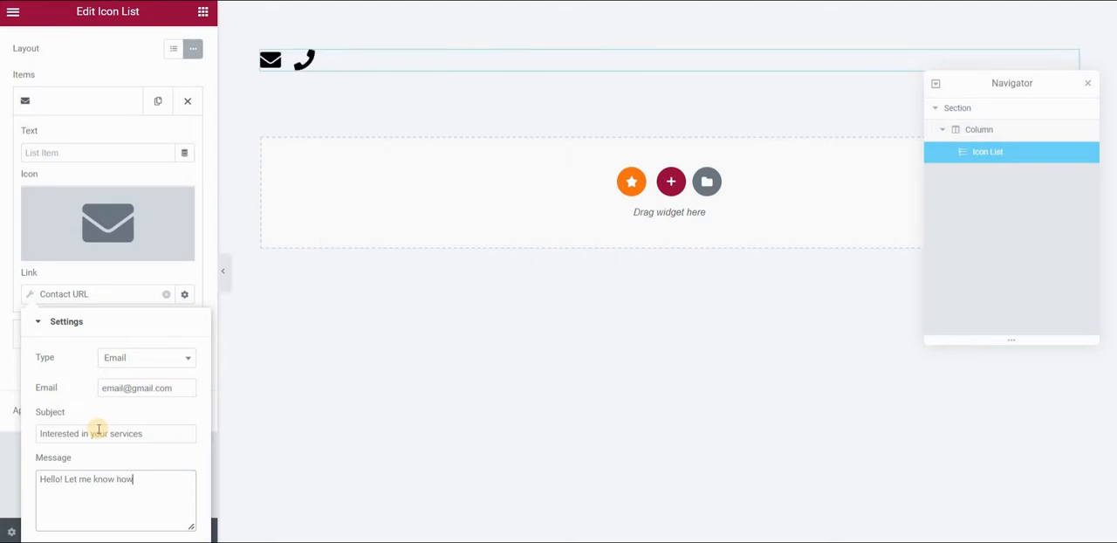
text( we can connect.)
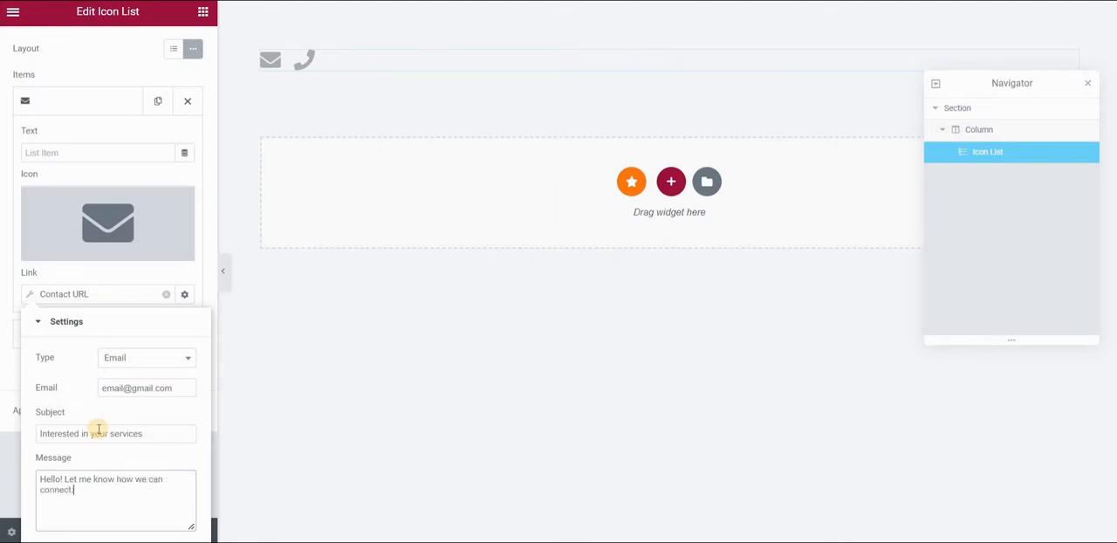
click(125, 302)
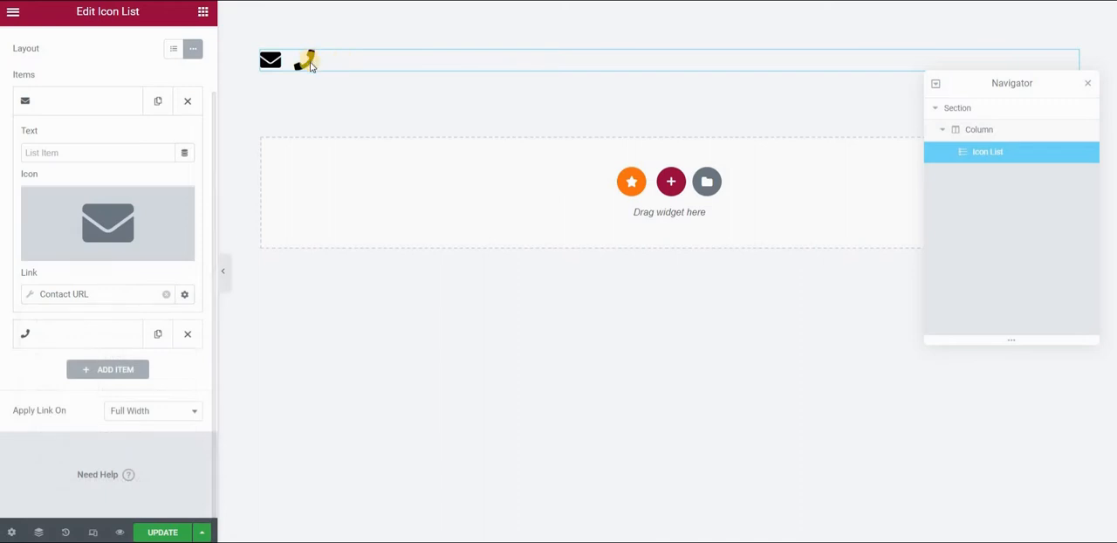
Give the phone item's link the dynamic Contact URL tag and set its type to Tel, leaving the number empty.
click(87, 334)
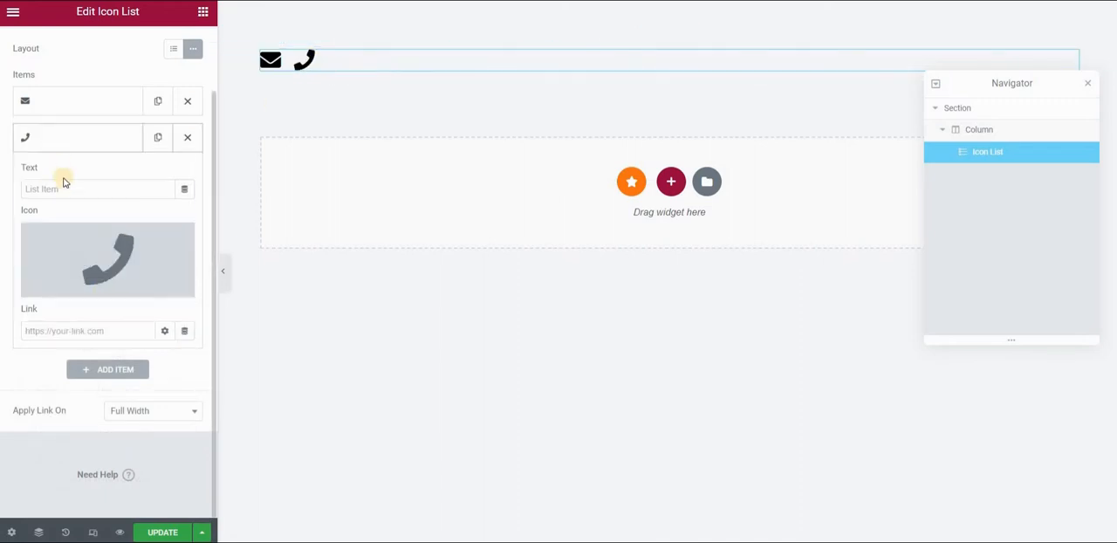
click(186, 337)
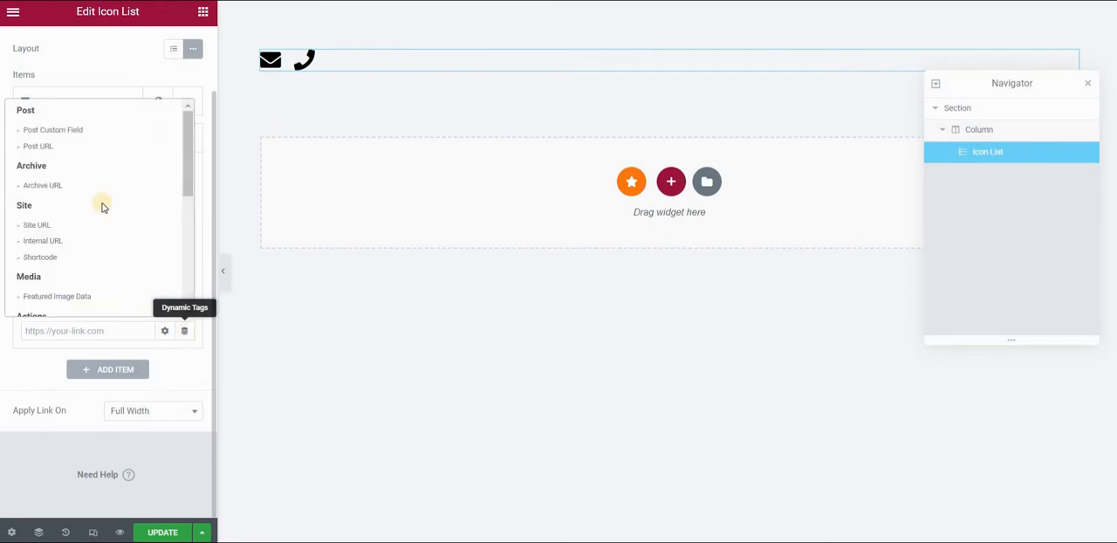
scroll(40, 171, down, 3)
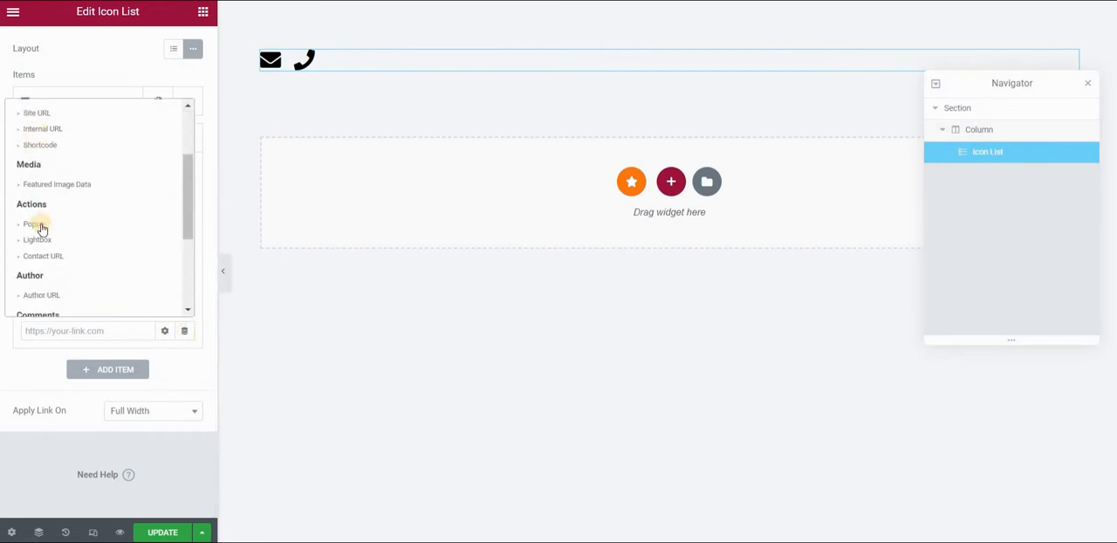
click(40, 224)
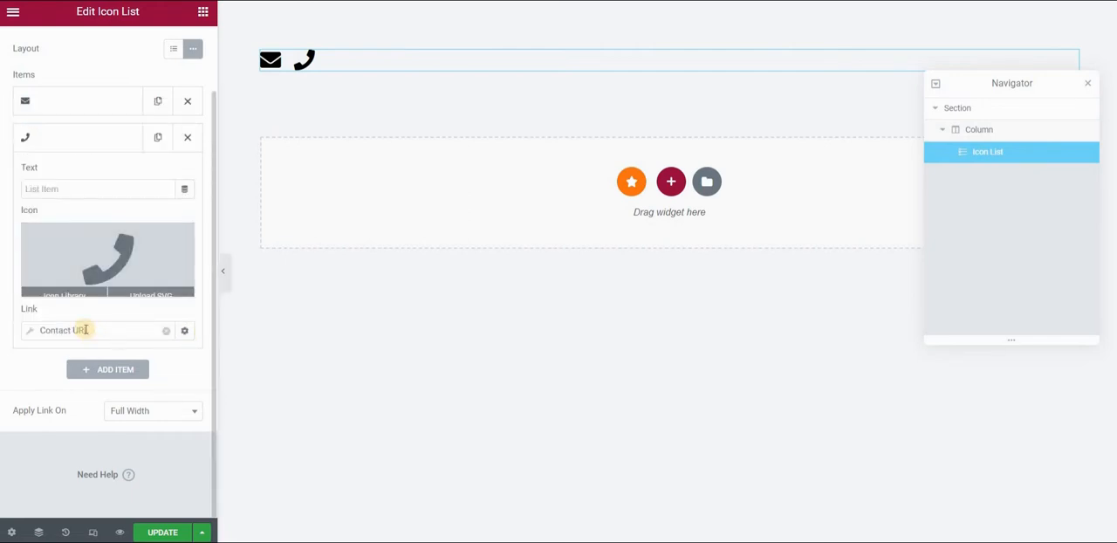
click(82, 330)
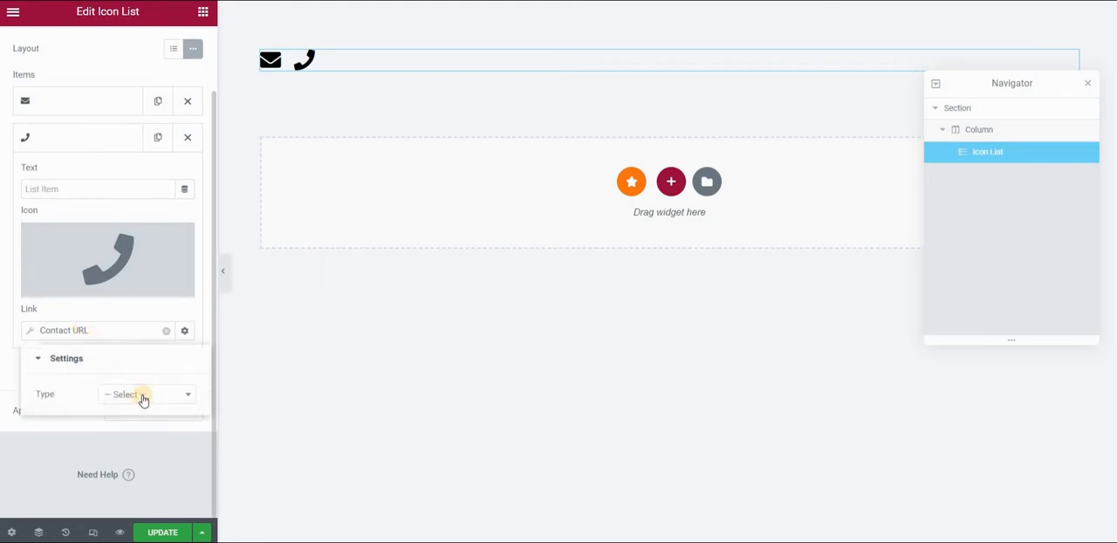
click(147, 397)
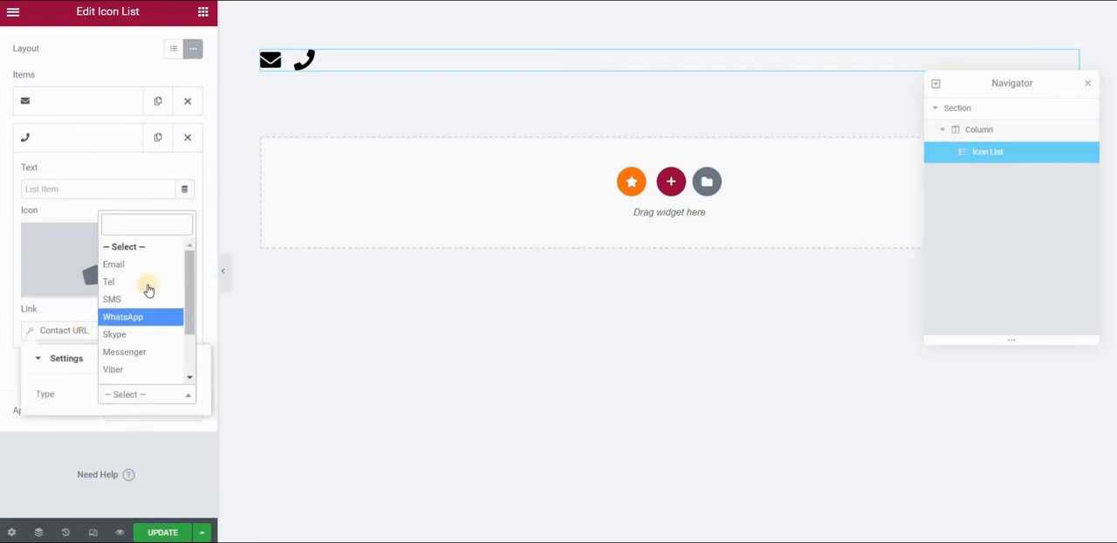
click(148, 289)
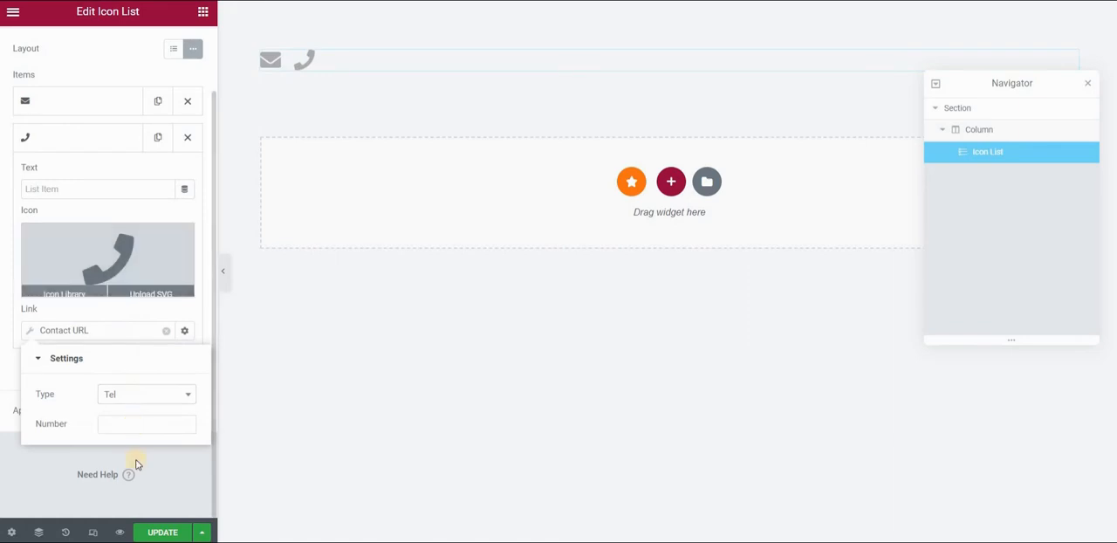
click(105, 335)
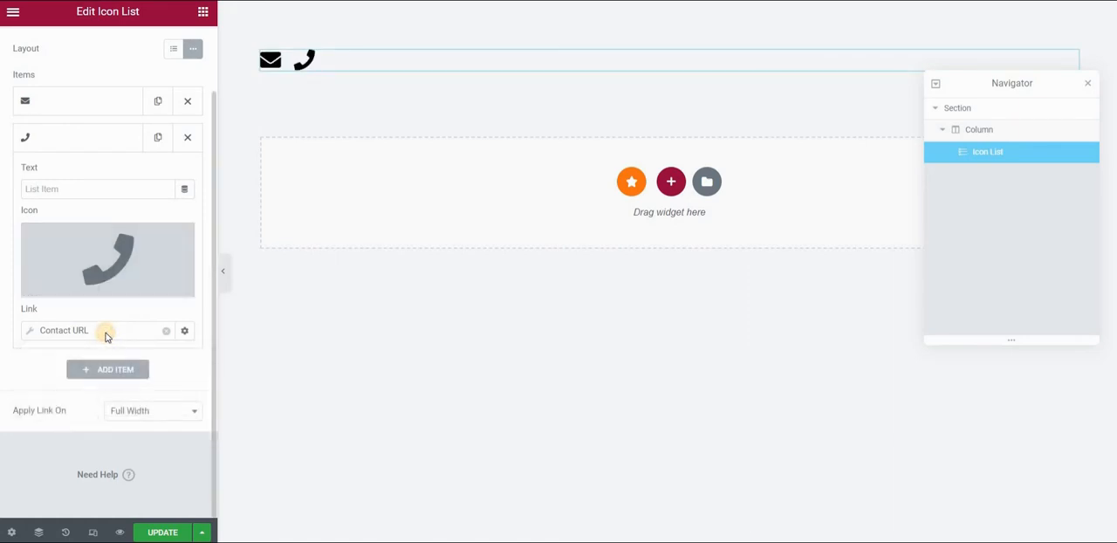